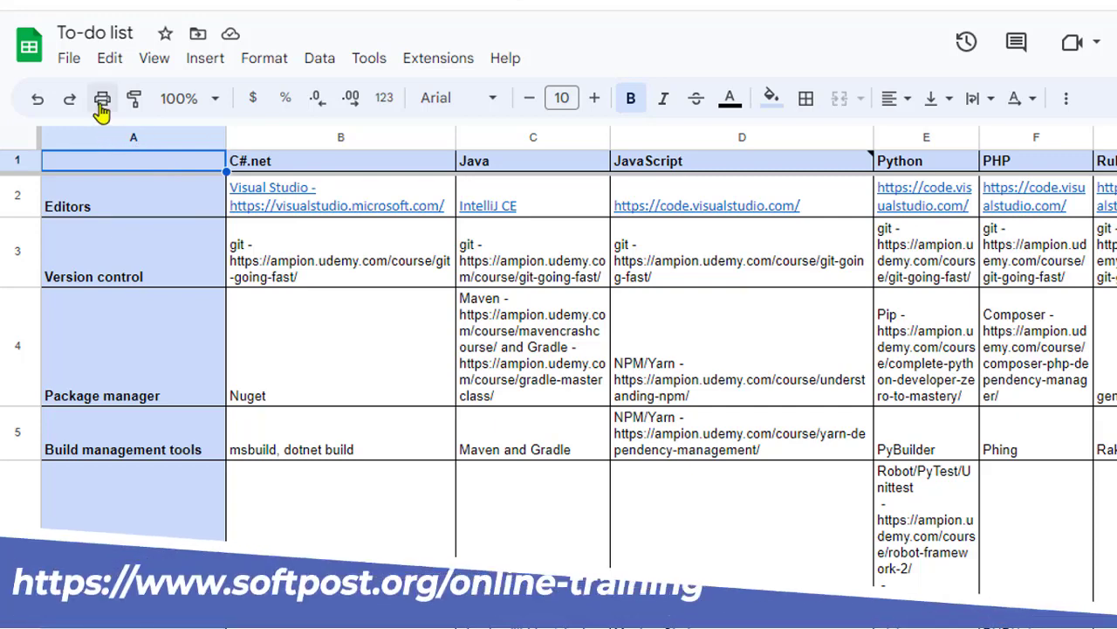
Open the print settings for the To-do list sheet and set the scale to Fit to width.
click(102, 98)
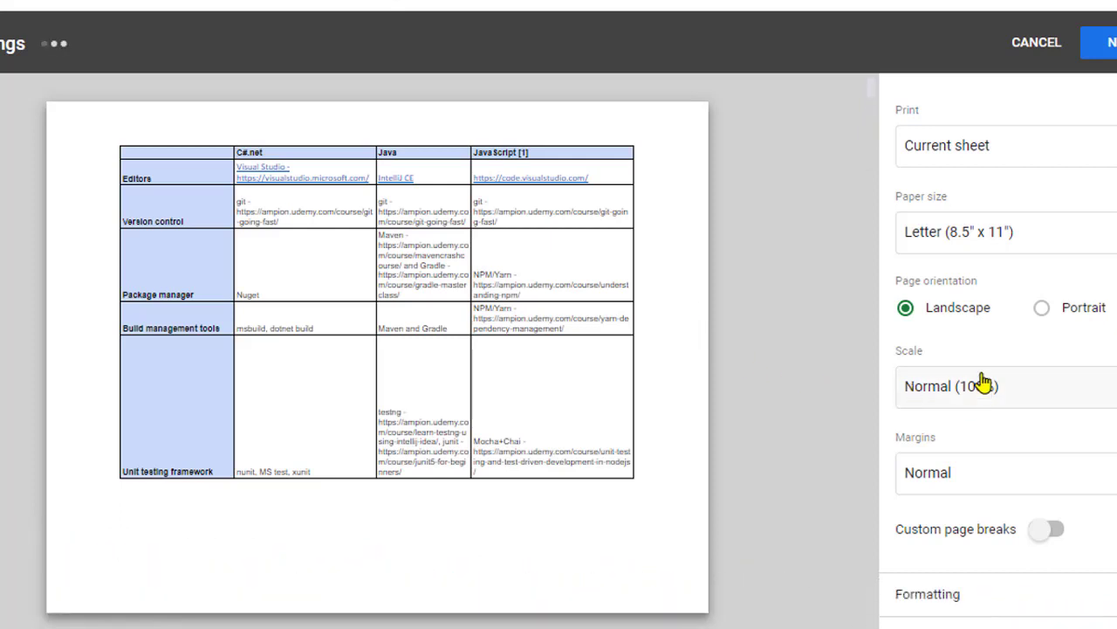
click(1039, 399)
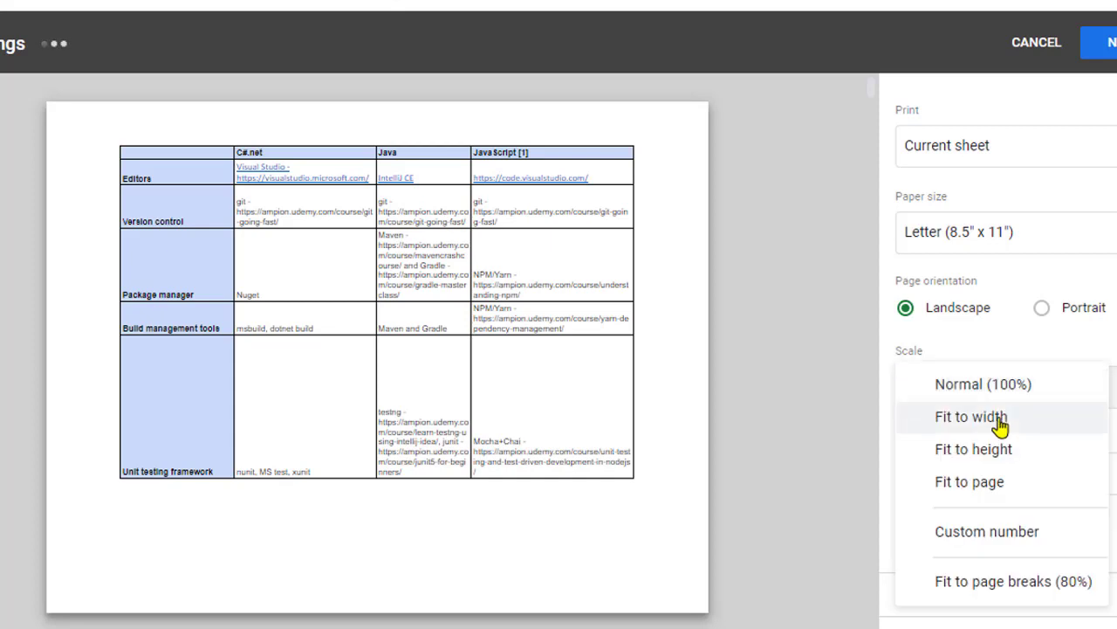
click(974, 419)
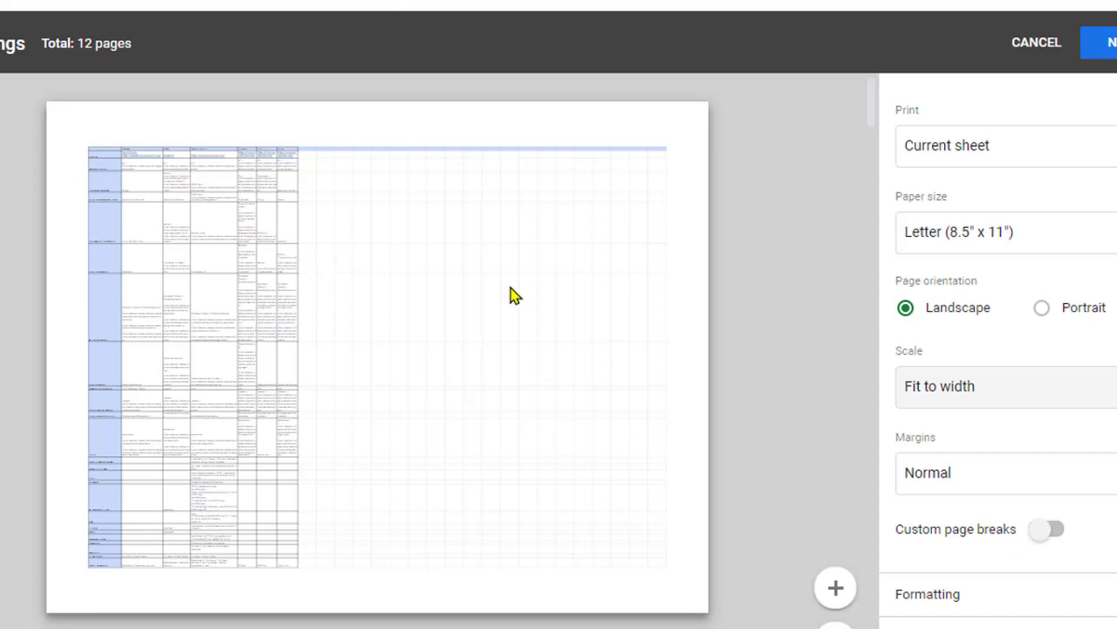
Set the print scale to Normal (100%) and check how the columns are divided across the preview pages.
click(1107, 395)
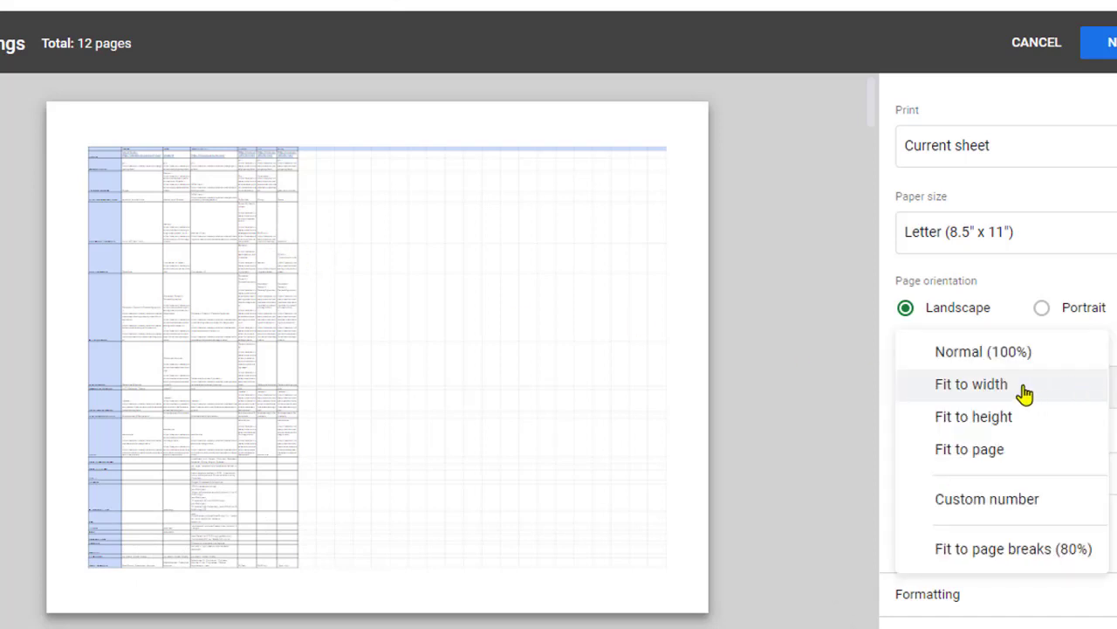
click(980, 367)
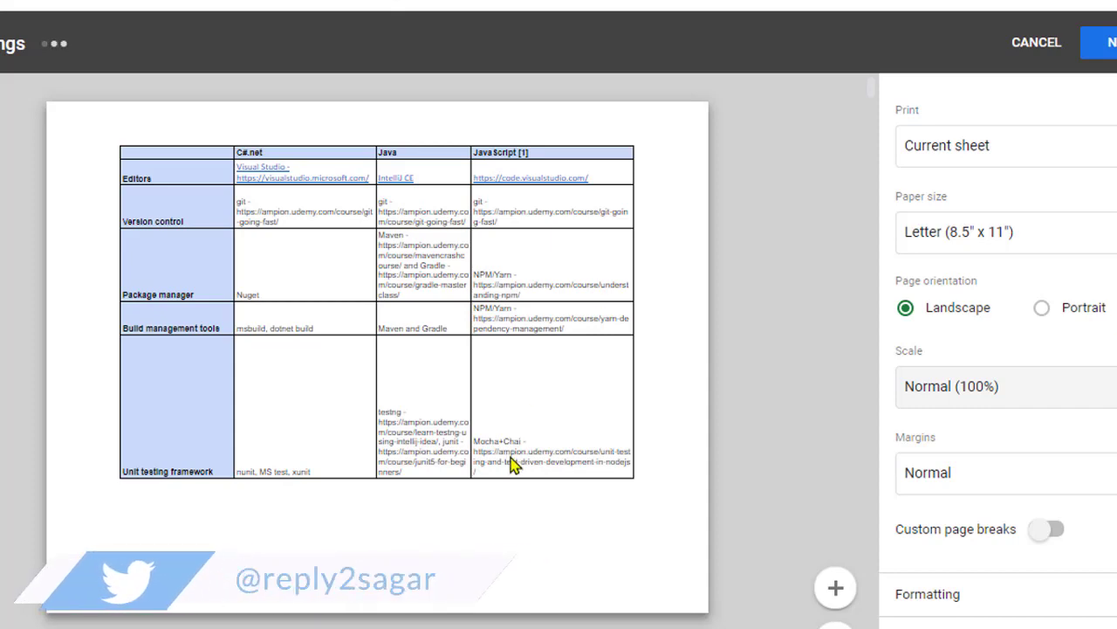
scroll(514, 465, down, 3)
scroll(513, 466, down, 3)
scroll(513, 465, up, 5)
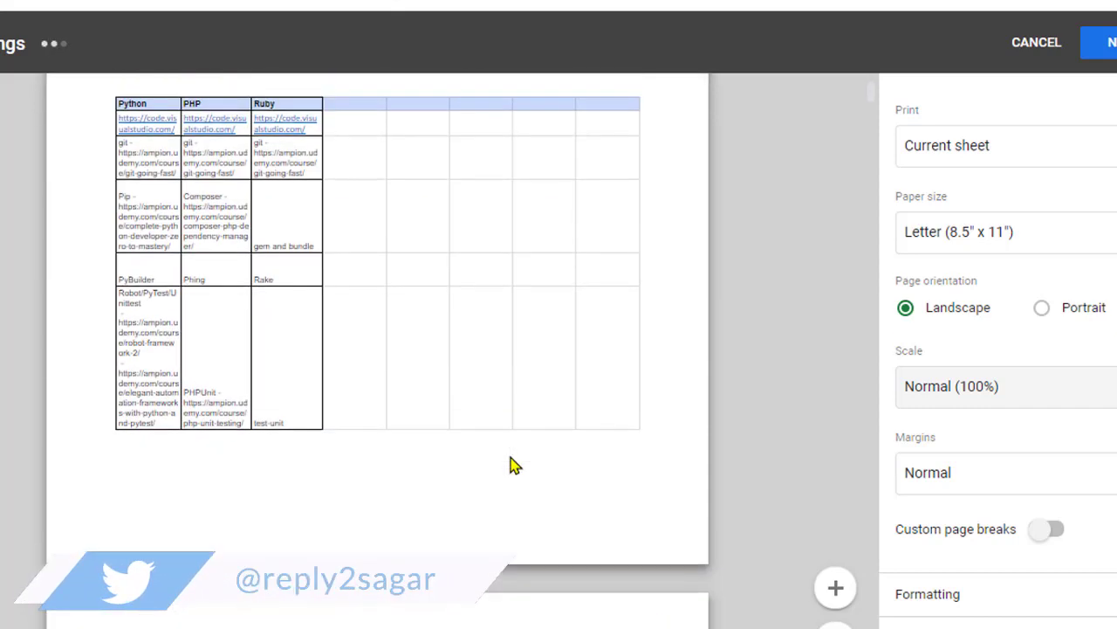
scroll(513, 465, up, 1)
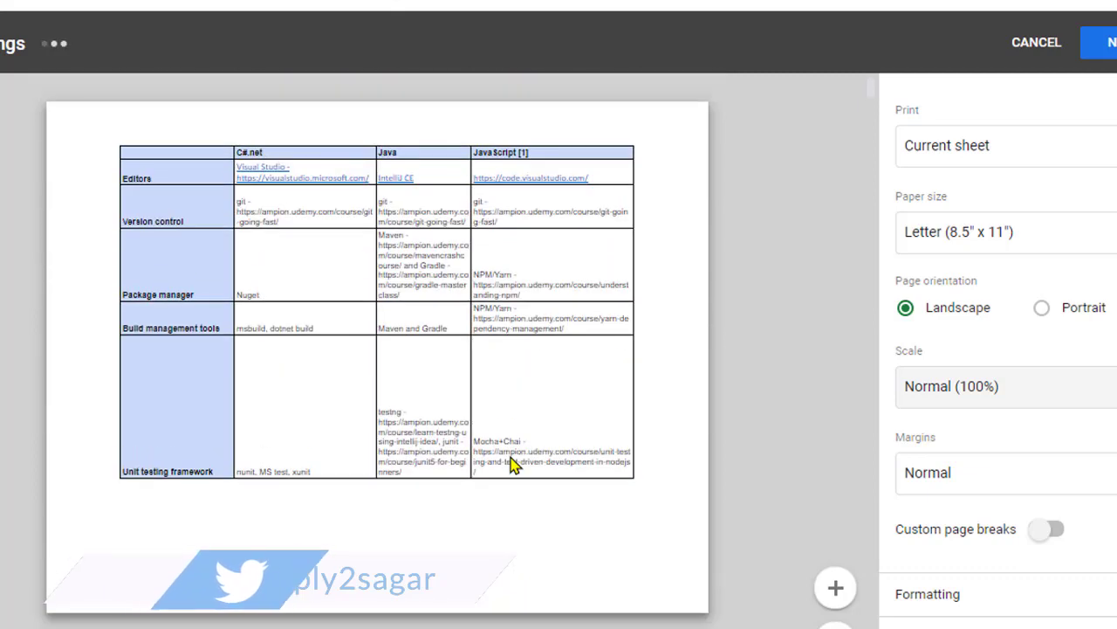
scroll(511, 462, down, 2)
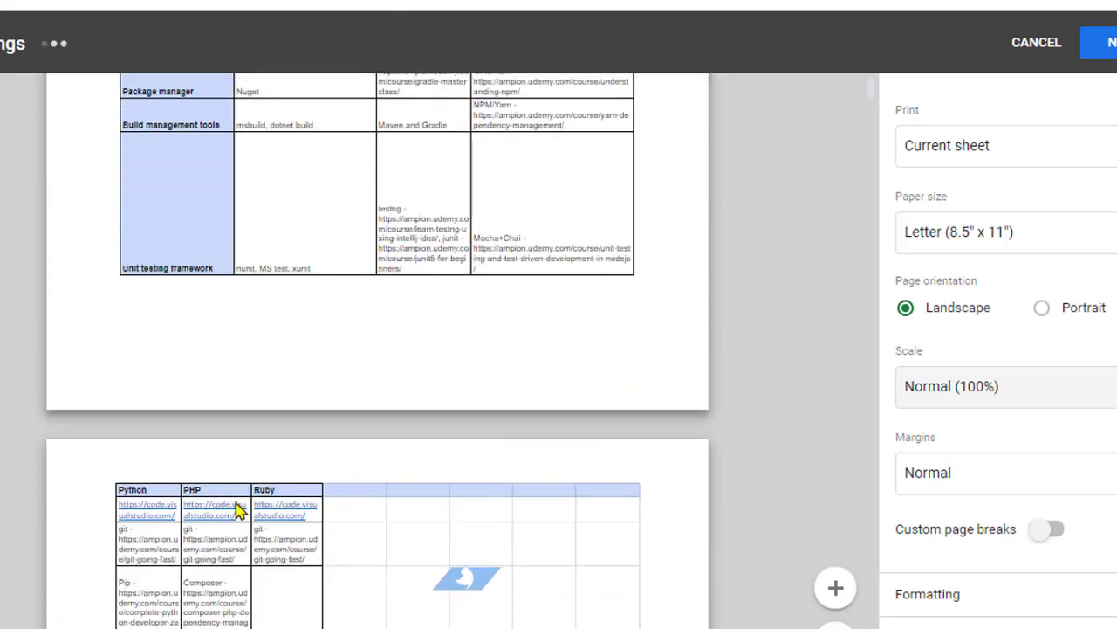
scroll(506, 423, up, 2)
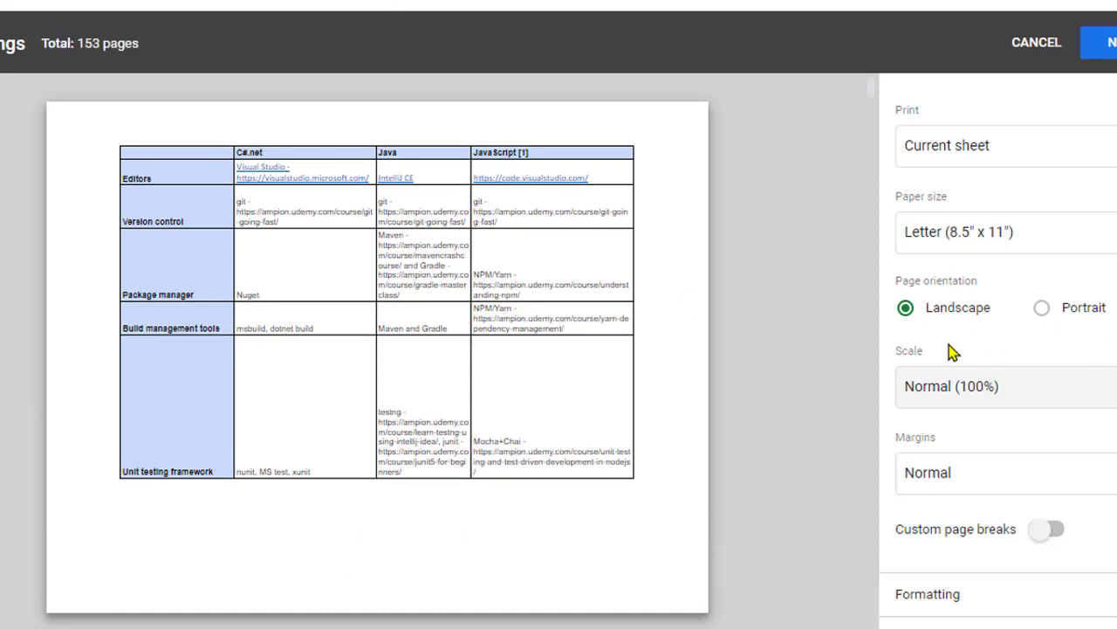
Enable custom page breaks and move the vertical break to the boundary between the JavaScript and Python columns.
click(1050, 534)
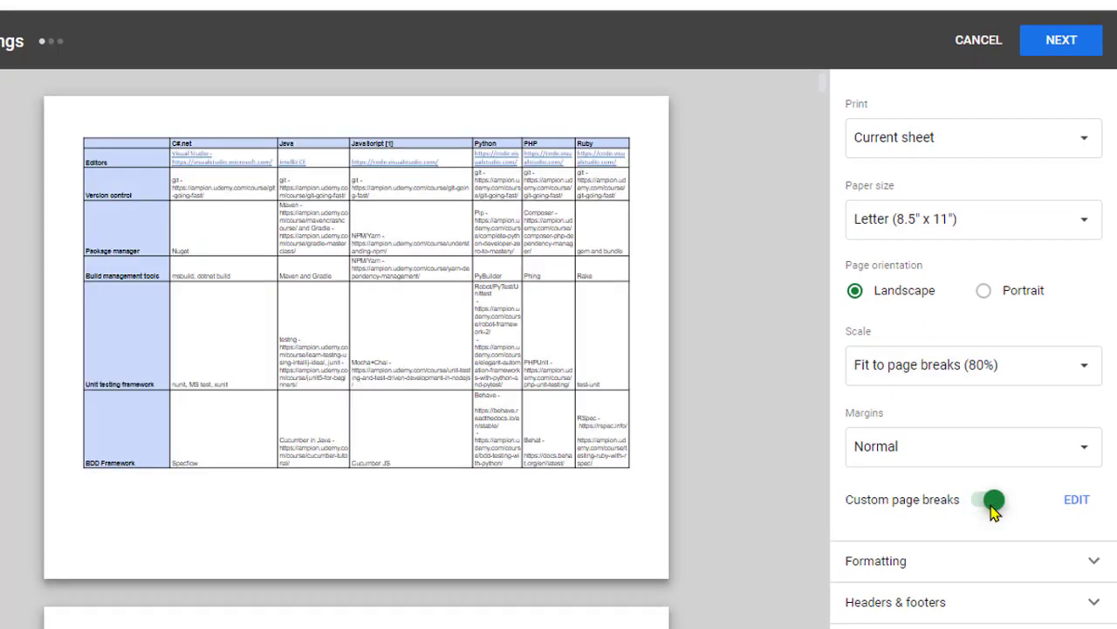
click(1080, 509)
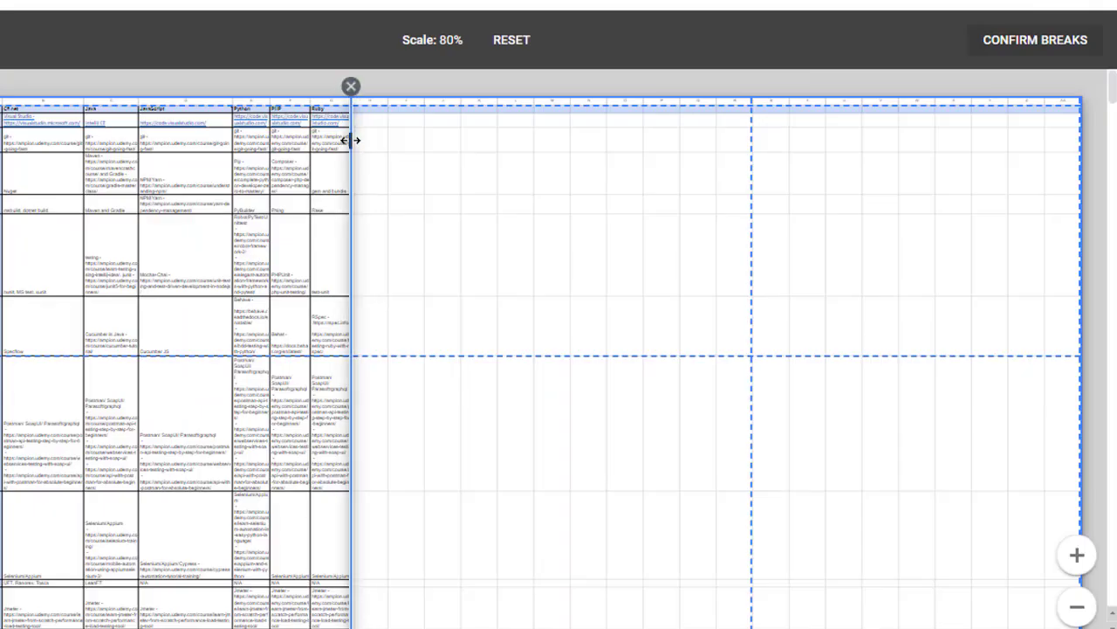
drag(348, 144, 230, 144)
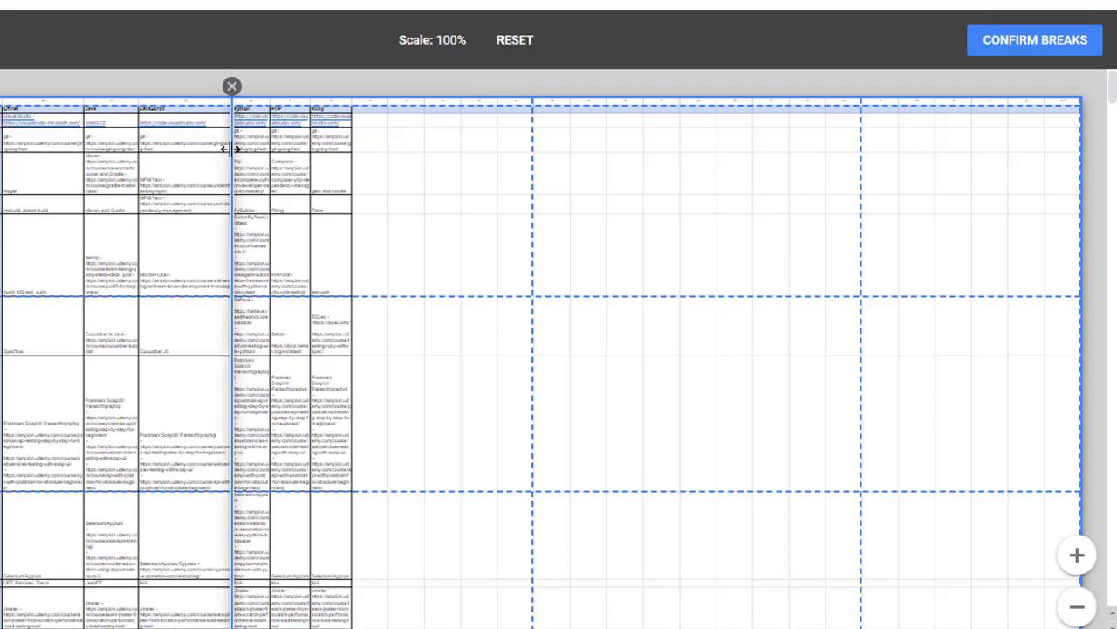
Move the vertical page break to just after the Ruby column, confirm the breaks and check the preview.
drag(229, 150, 349, 172)
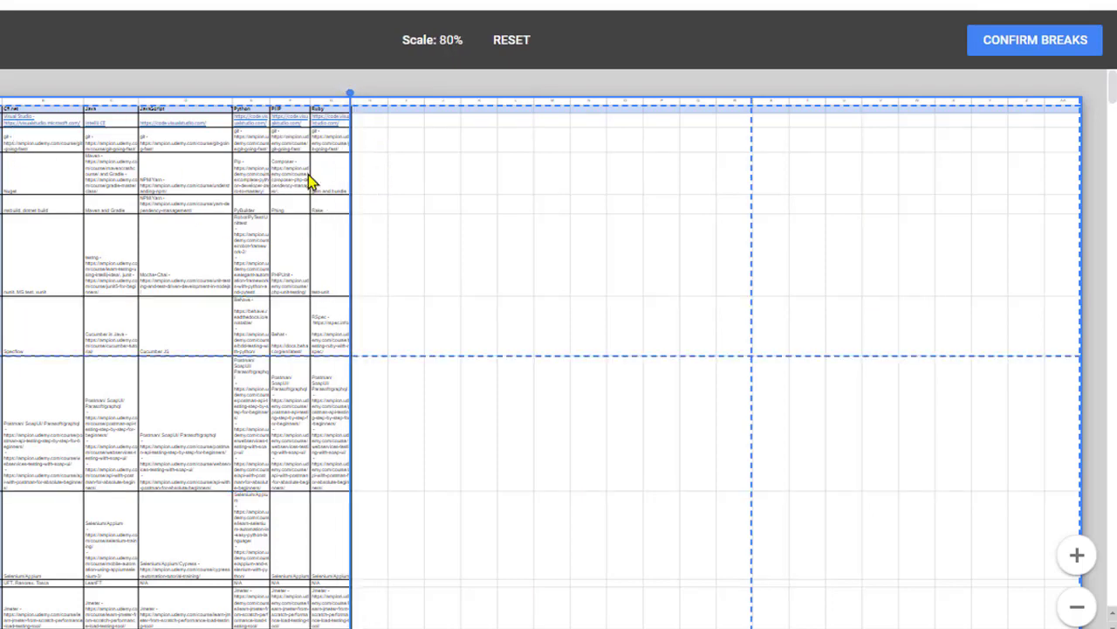
click(1046, 42)
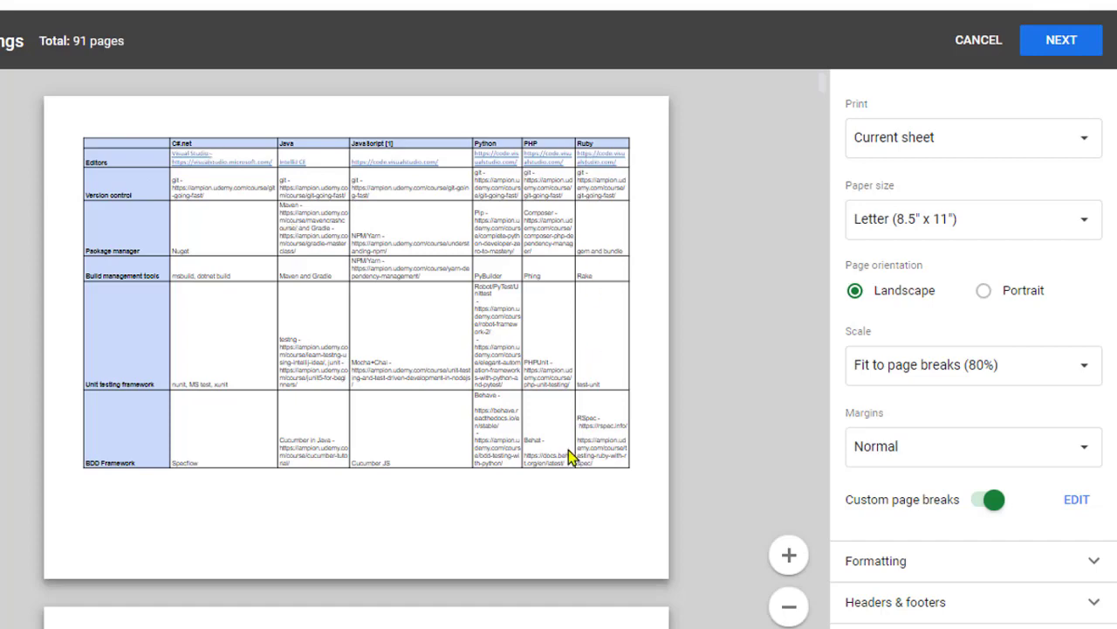
scroll(493, 393, down, 1)
scroll(397, 301, up, 1)
Try the Fit to width print scale and switch back to Normal (100%).
click(1083, 367)
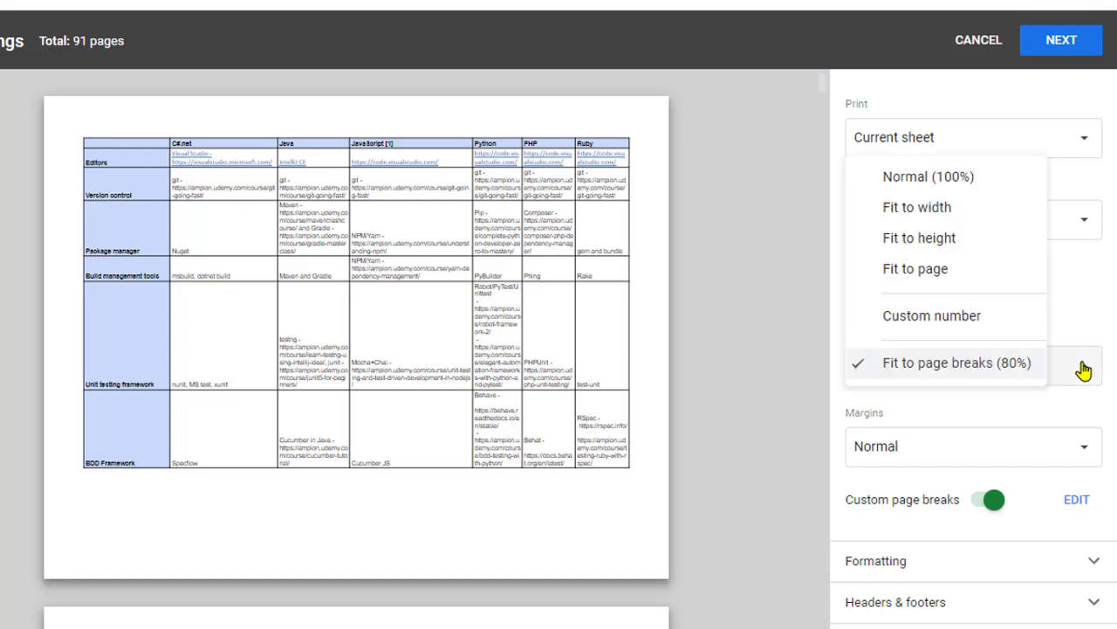
click(932, 209)
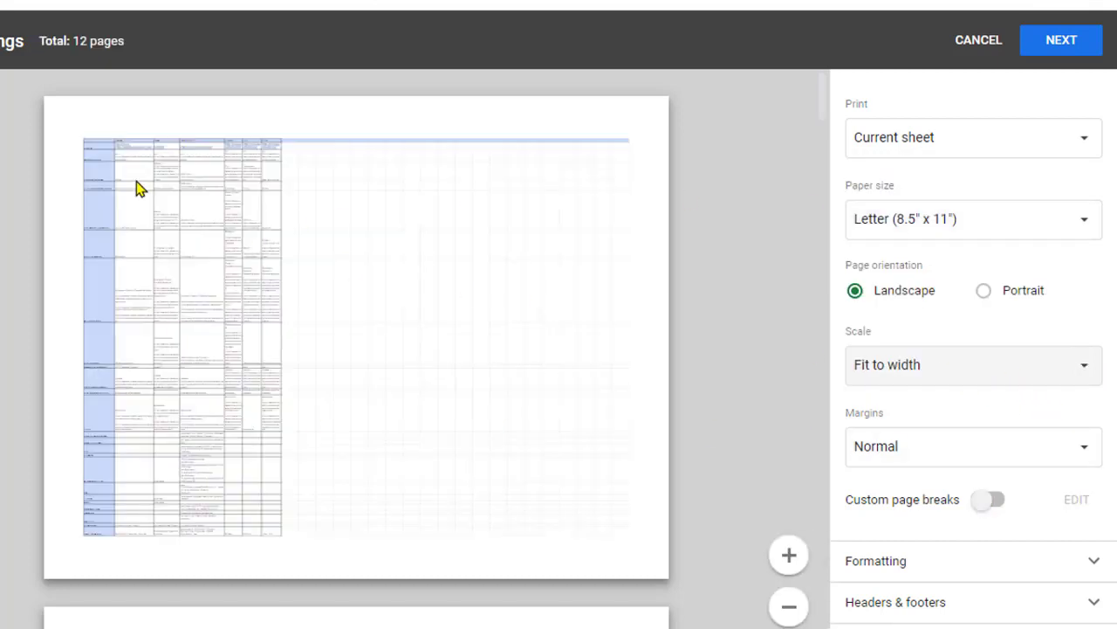
click(1080, 368)
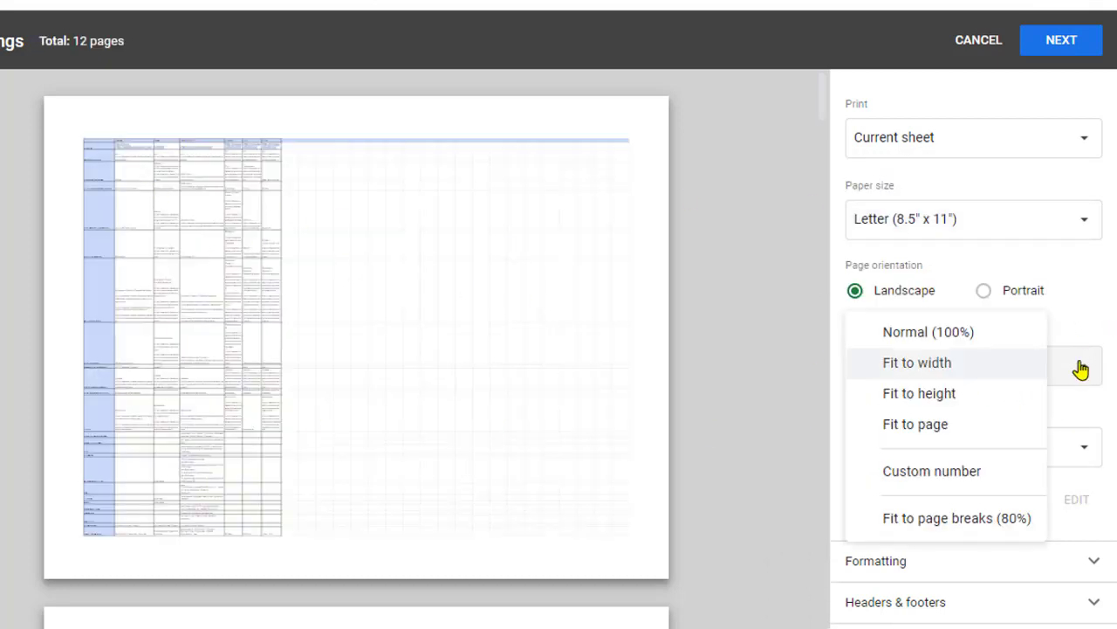
click(919, 340)
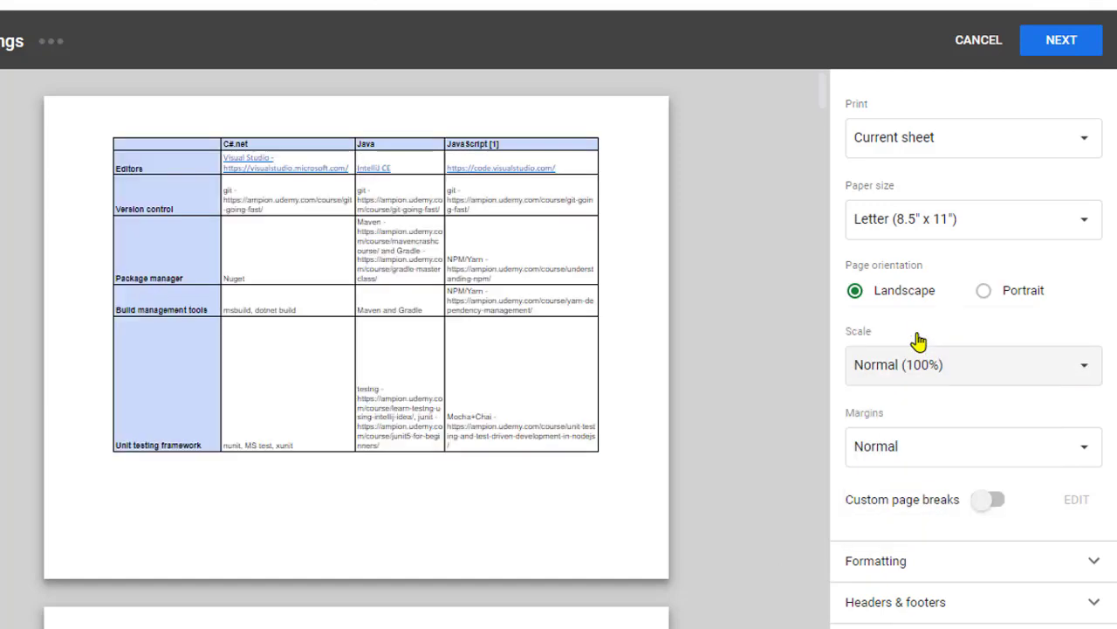
Turn on custom page breaks and confirm a vertical break between PHP and Ruby and a horizontal break below the Package manager row.
click(995, 500)
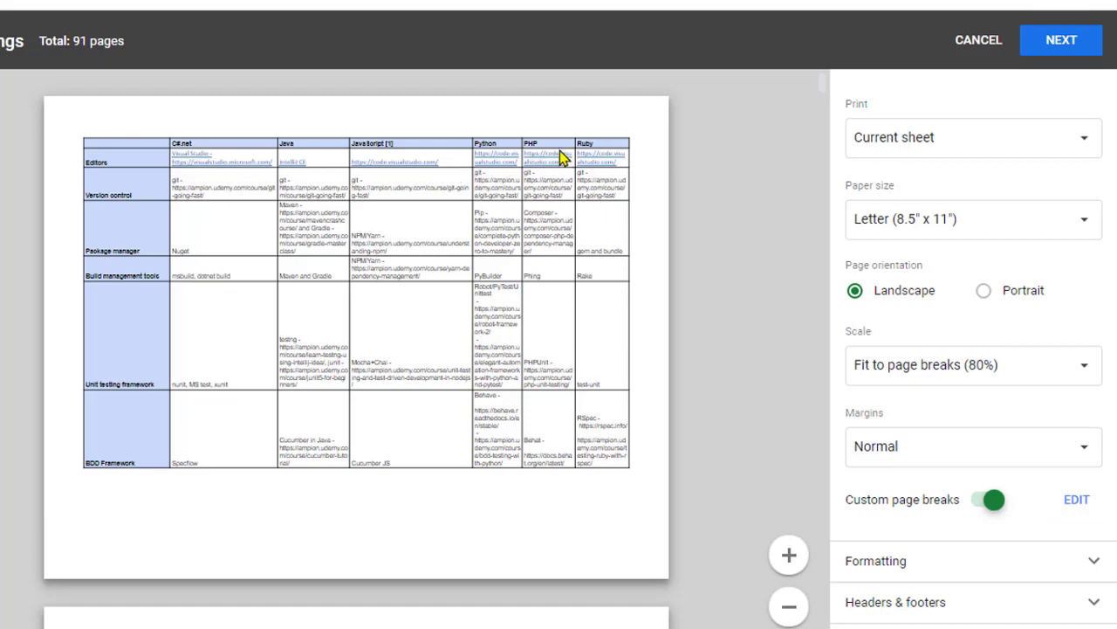
click(1086, 499)
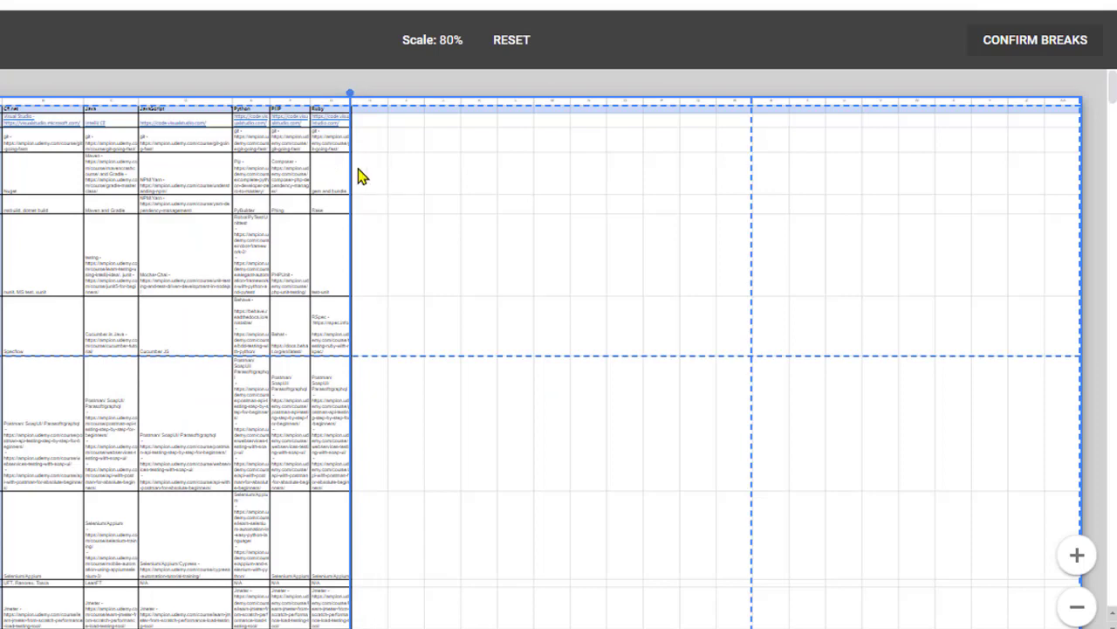
drag(350, 169, 310, 171)
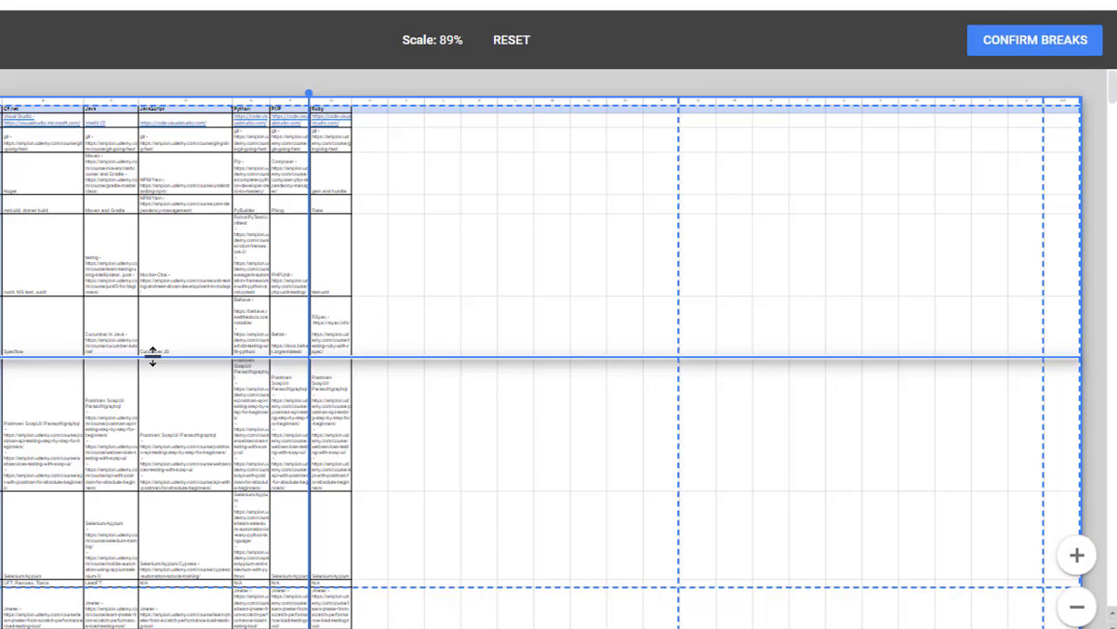
drag(152, 353, 157, 193)
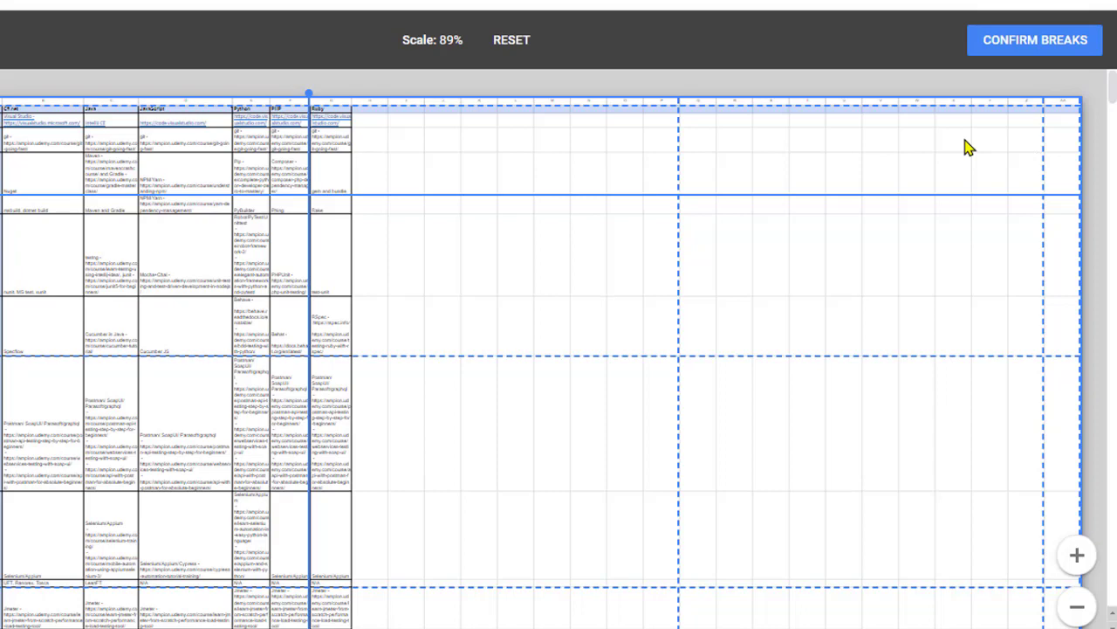
click(1061, 43)
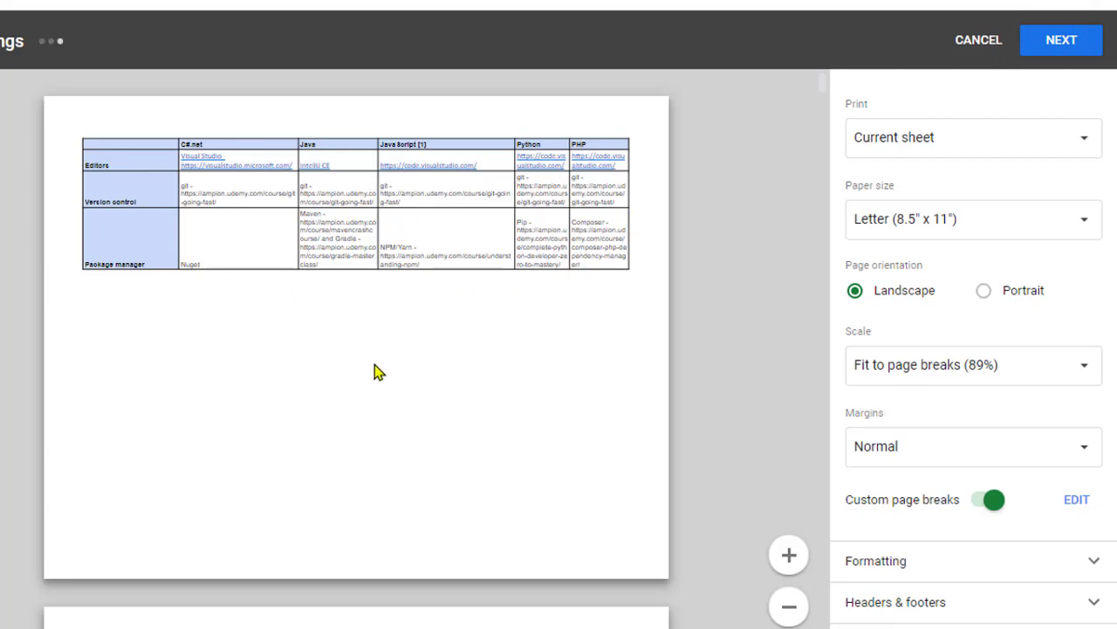
Examine the preview pages to see how the custom breaks divide the sheet's columns and rows.
scroll(375, 374, down, 1)
scroll(376, 375, up, 1)
scroll(313, 387, down, 3)
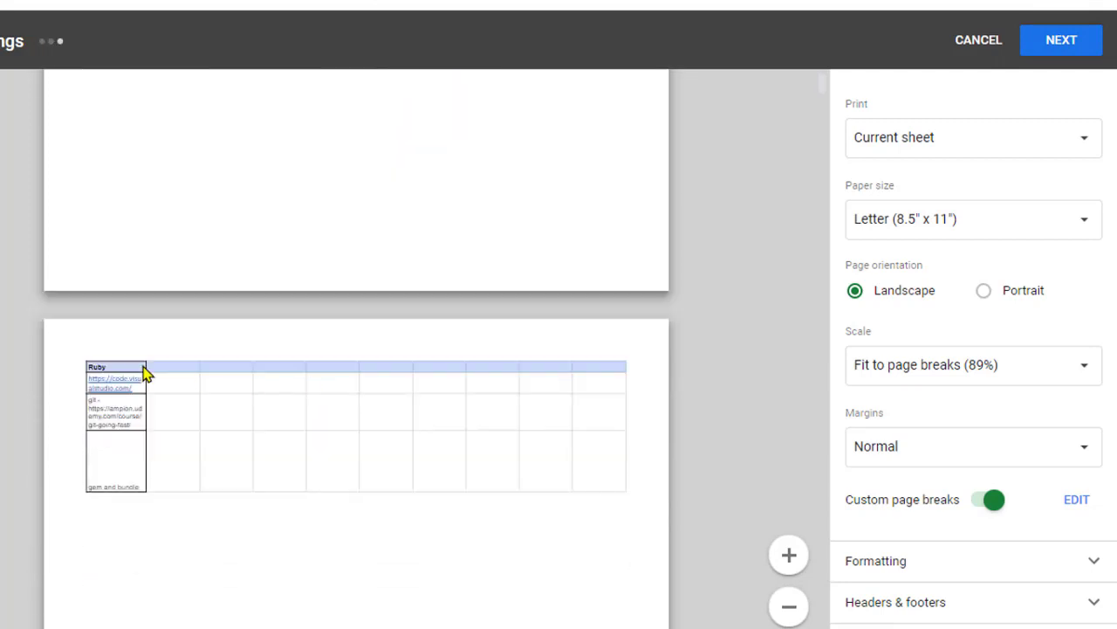
scroll(376, 480, down, 2)
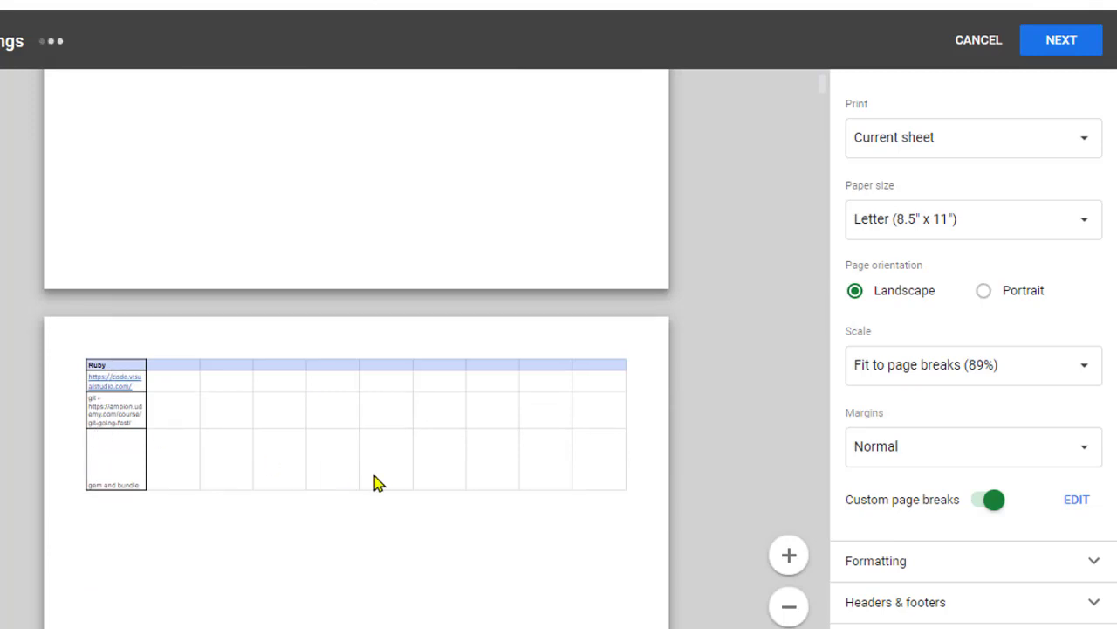
scroll(375, 482, down, 9)
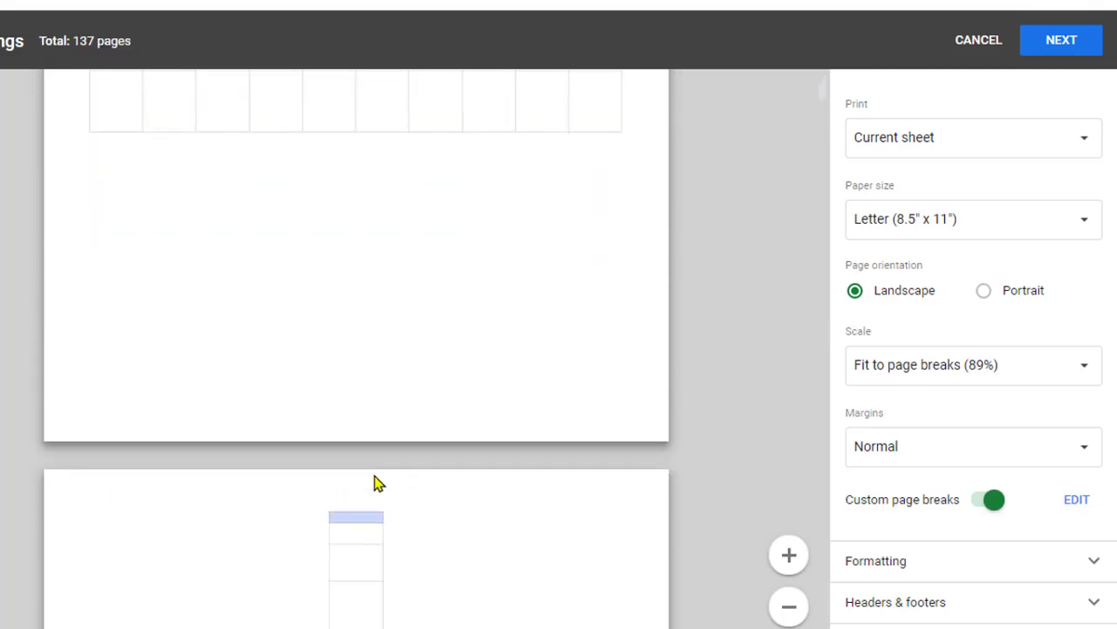
scroll(376, 483, down, 5)
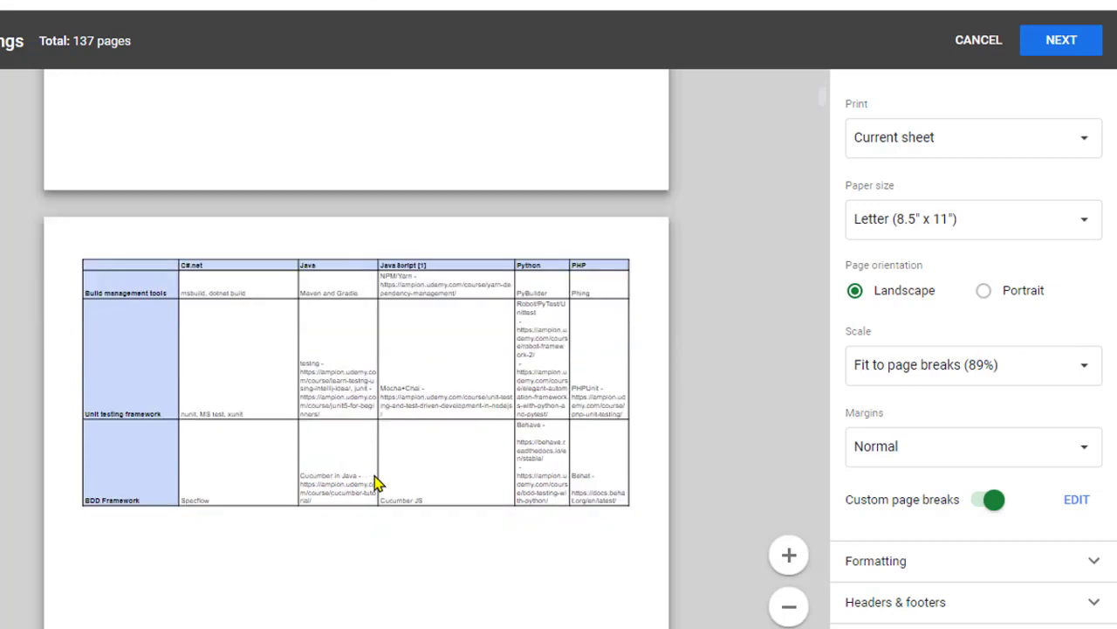
scroll(570, 422, up, 7)
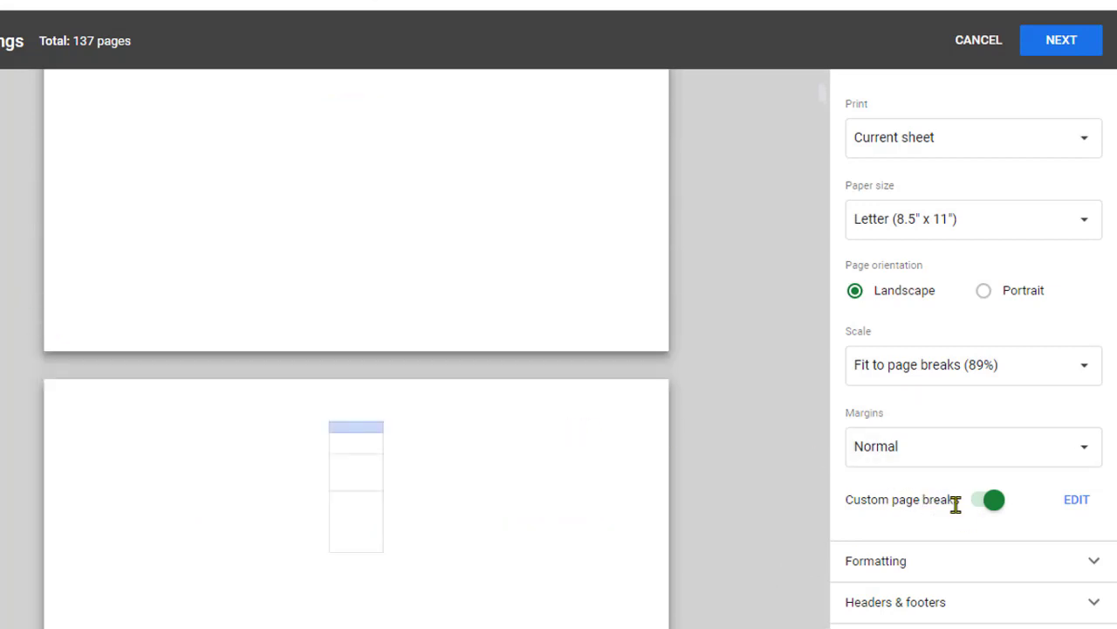
scroll(536, 407, up, 4)
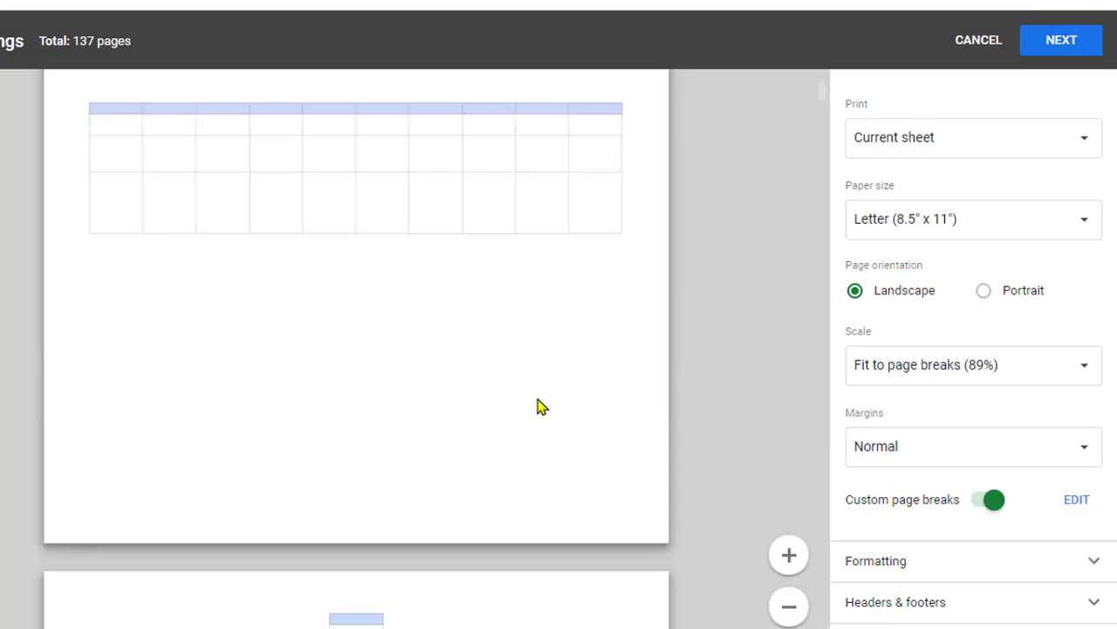
scroll(538, 407, down, 2)
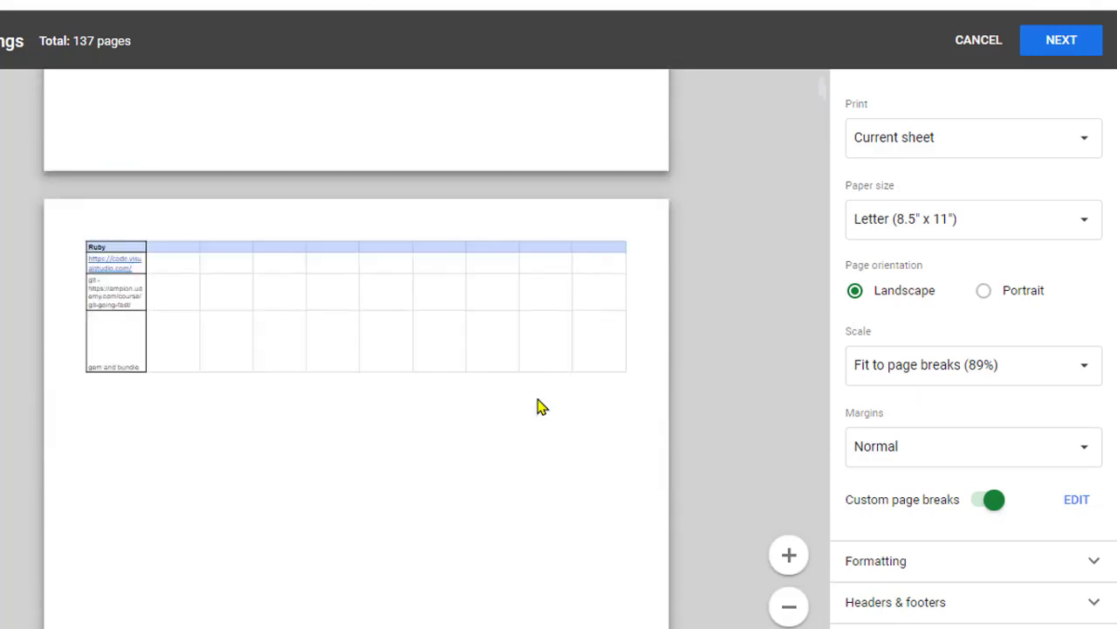